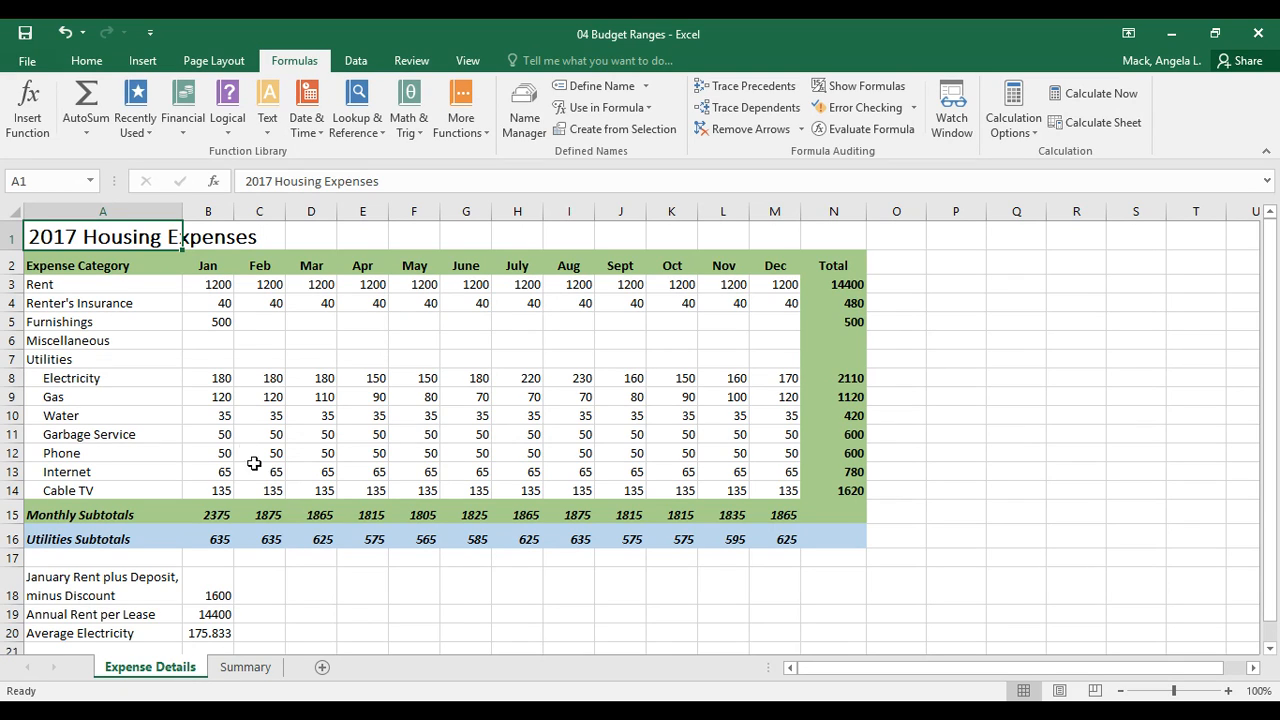
- Name the January-to-March expense block B3:D14 Q1Expenses via the Name Box
left_click(218, 284)
left_click_drag(218, 286, 319, 493)
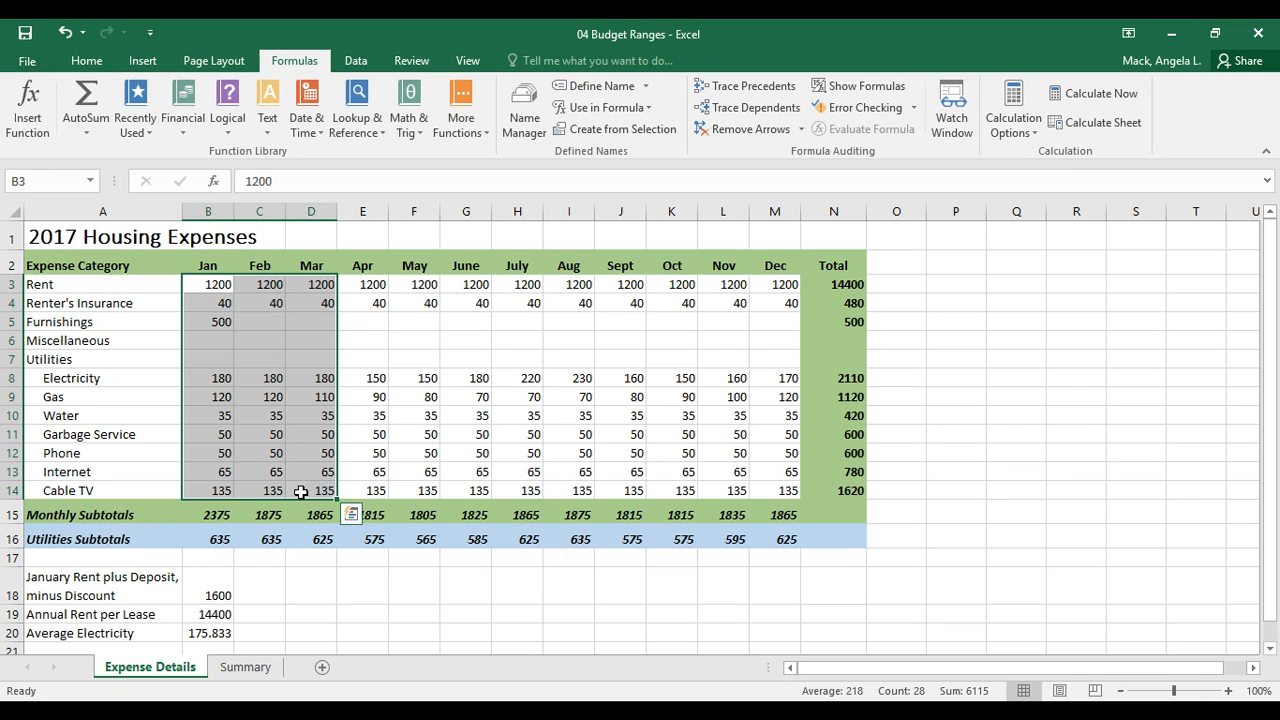
left_click(31, 176)
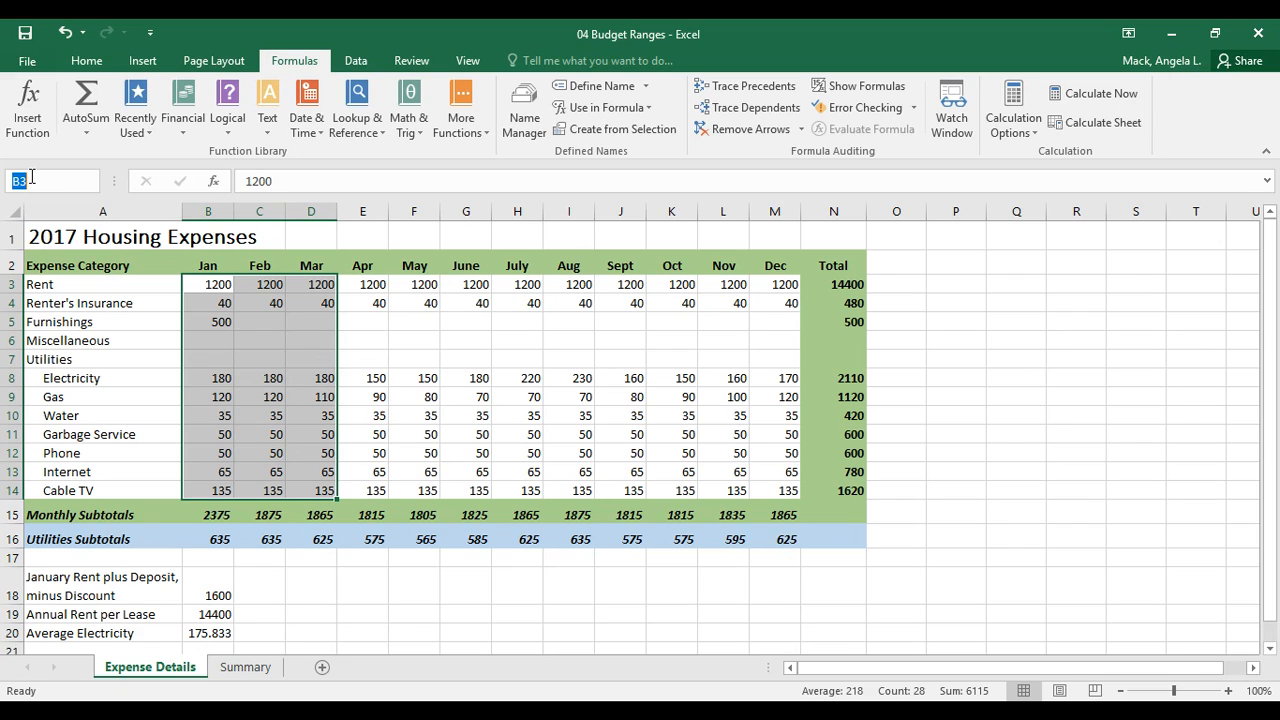
type("Q1Expenses")
key("Return")
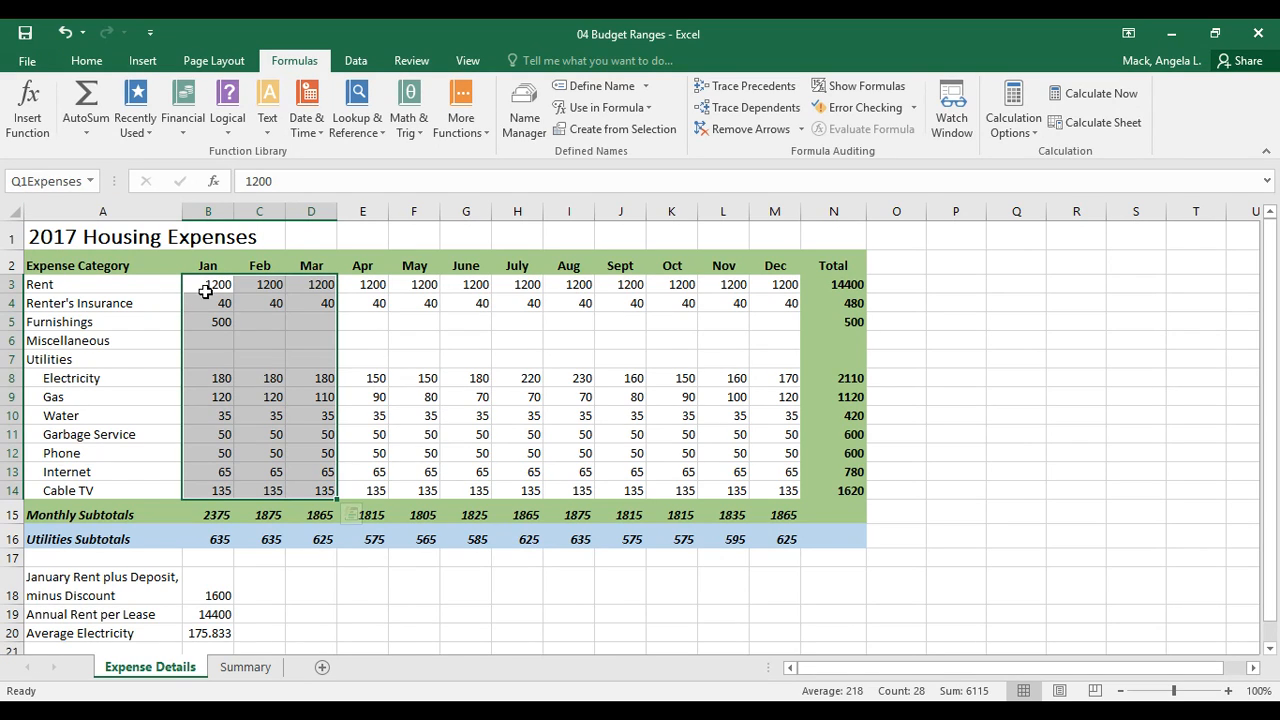
- Select the utilities subtotals across row 16
left_click(446, 358)
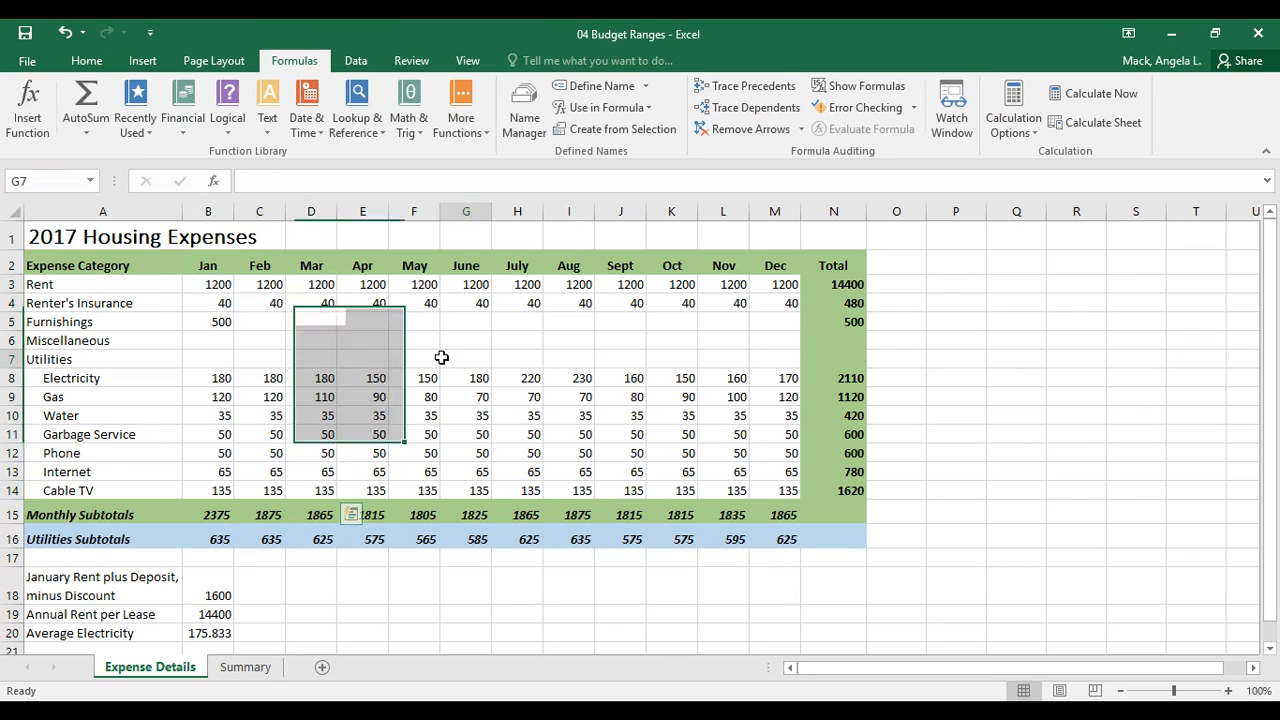
left_click_drag(208, 284, 310, 490)
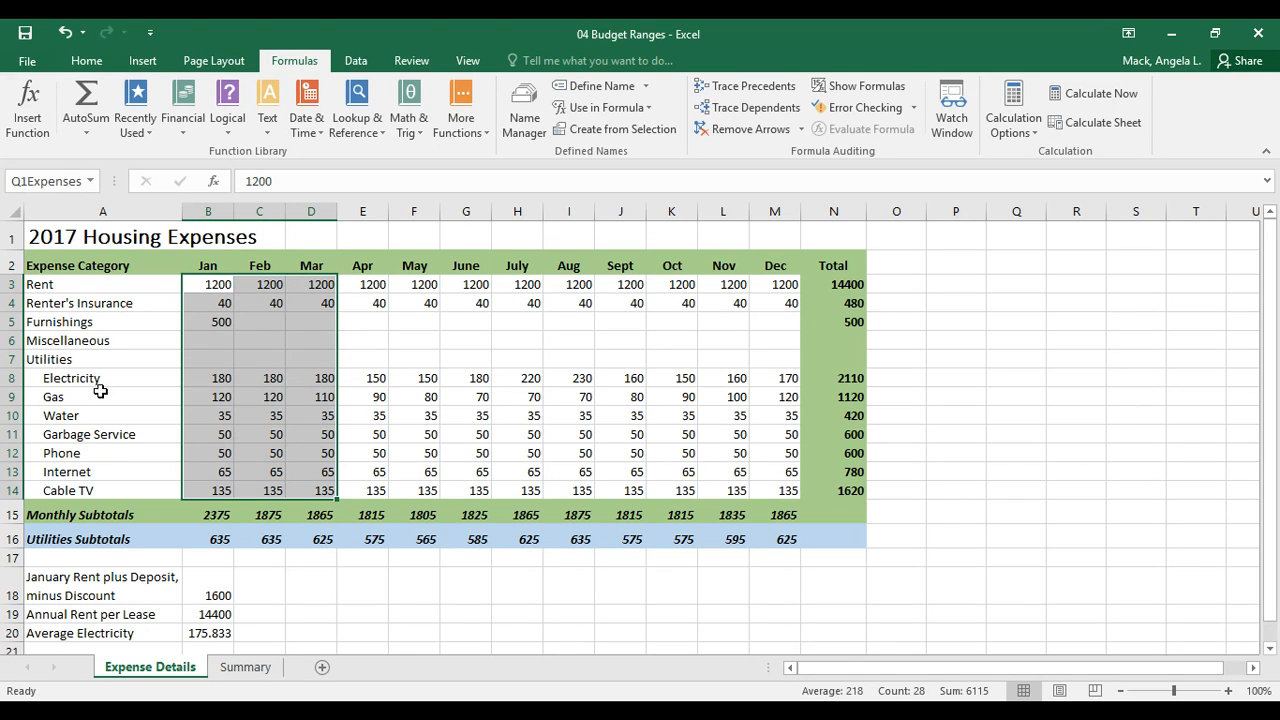
left_click_drag(218, 536, 763, 532)
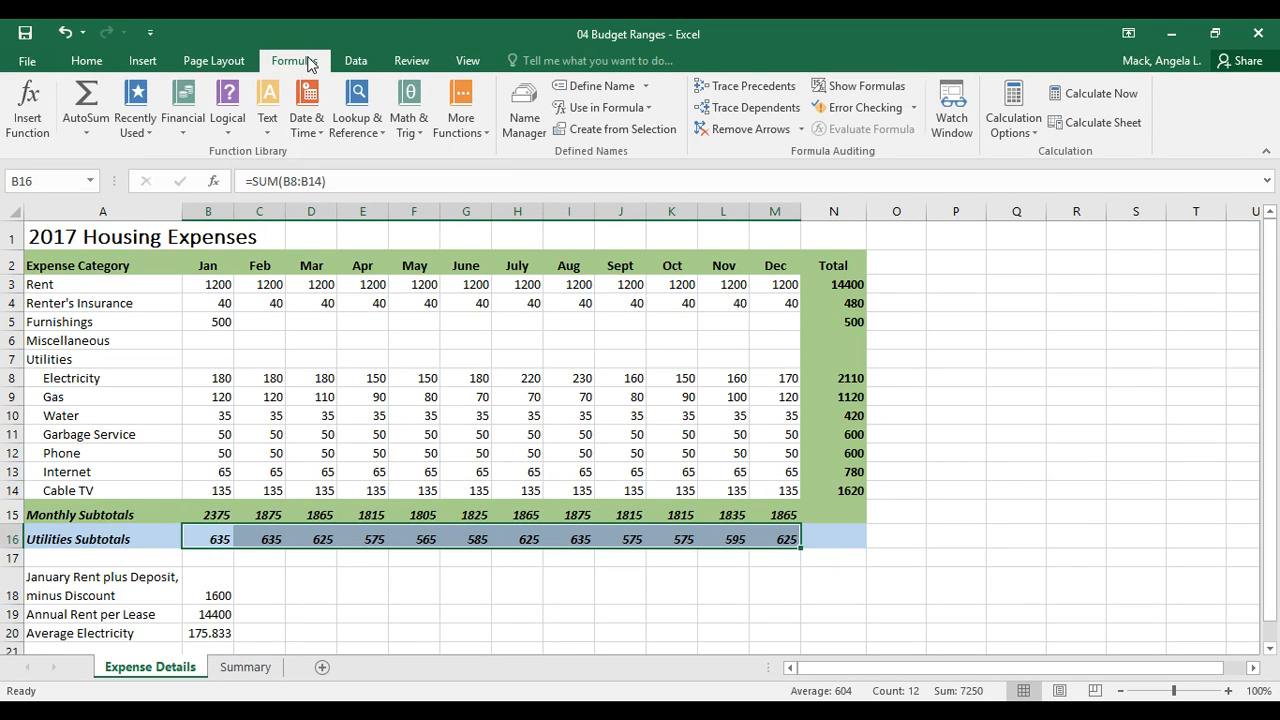
- Define the name Utilities_Subtotals with Workbook scope and the comment 'I love Excel'
left_click(620, 89)
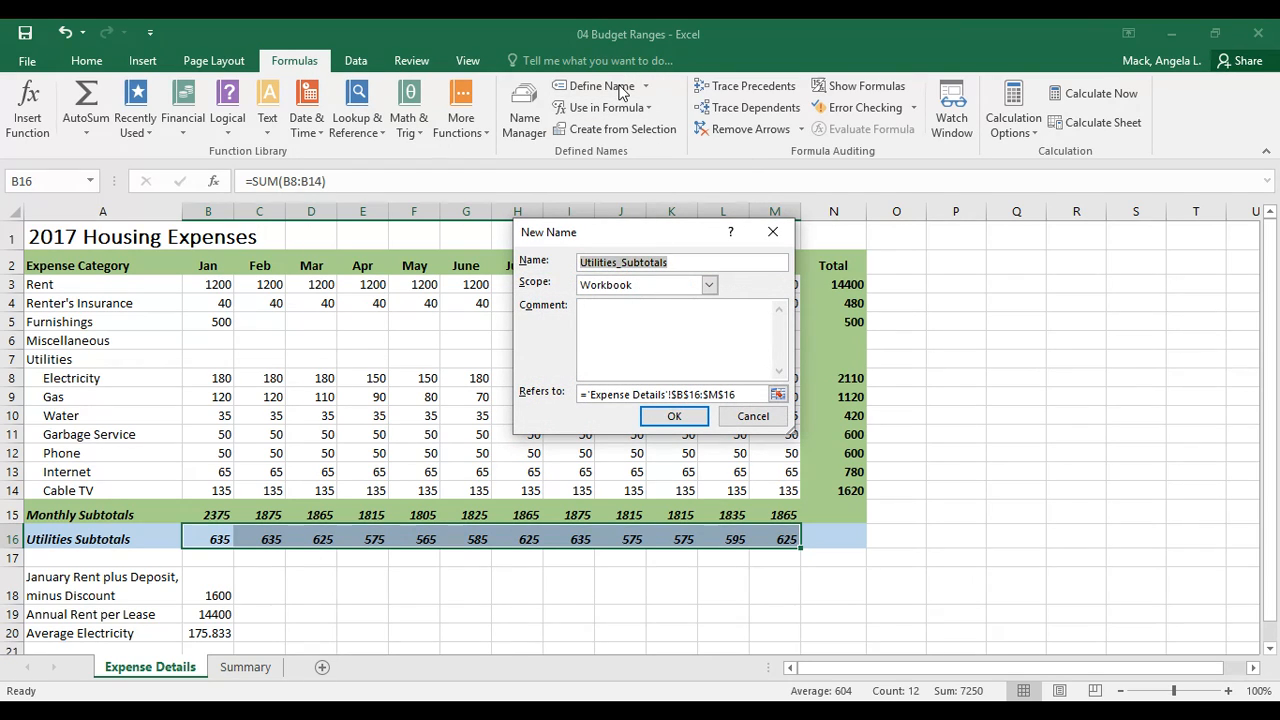
left_click(668, 262)
left_click(709, 285)
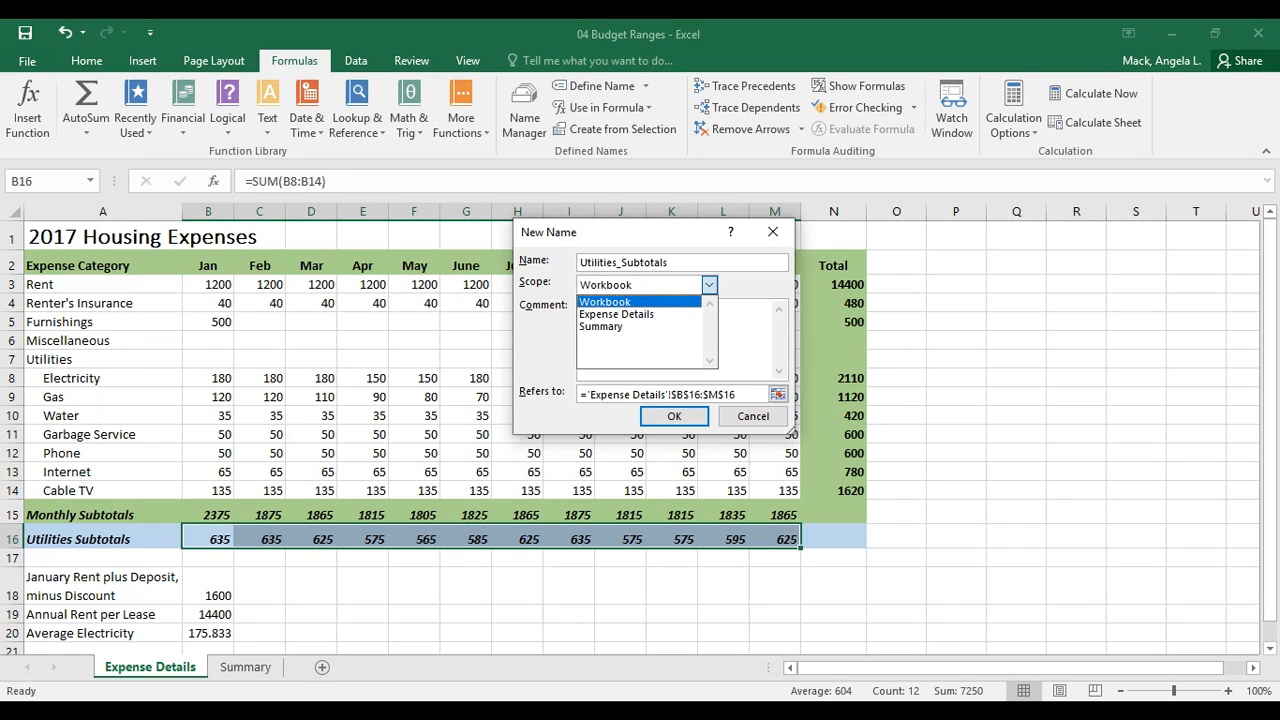
key("Return")
left_click(630, 325)
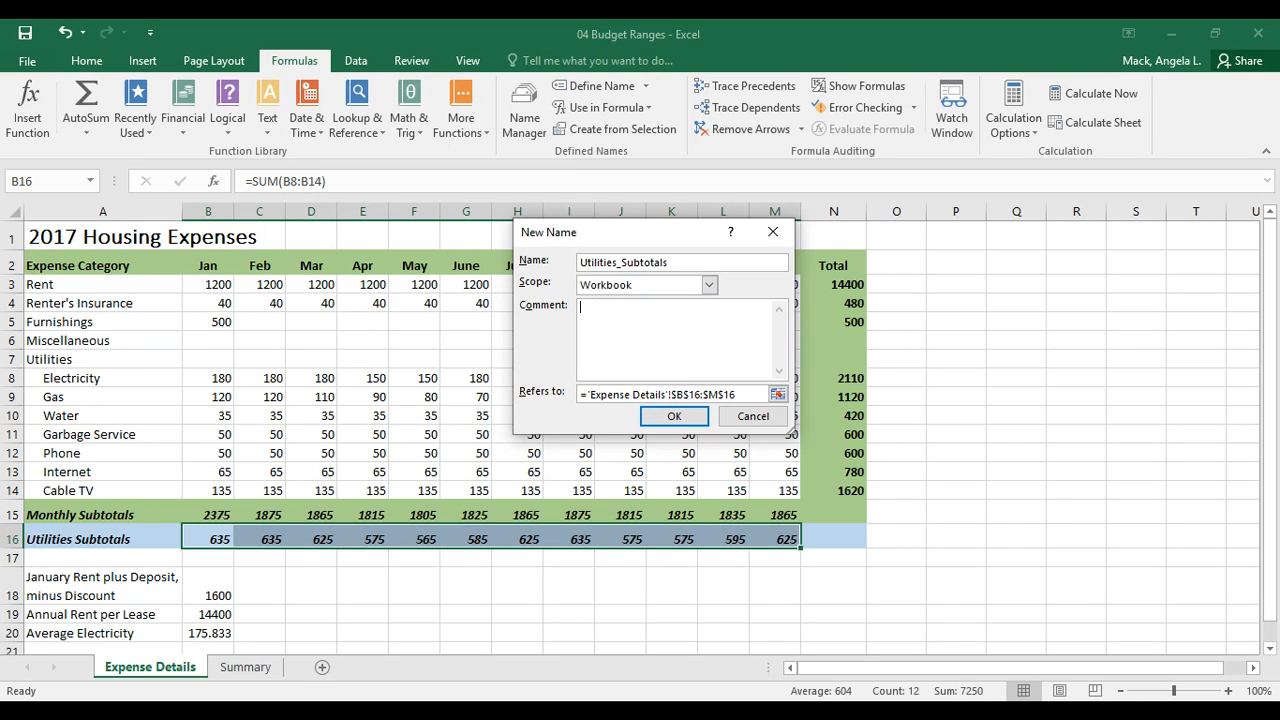
type("I love Excel!")
key("Return")
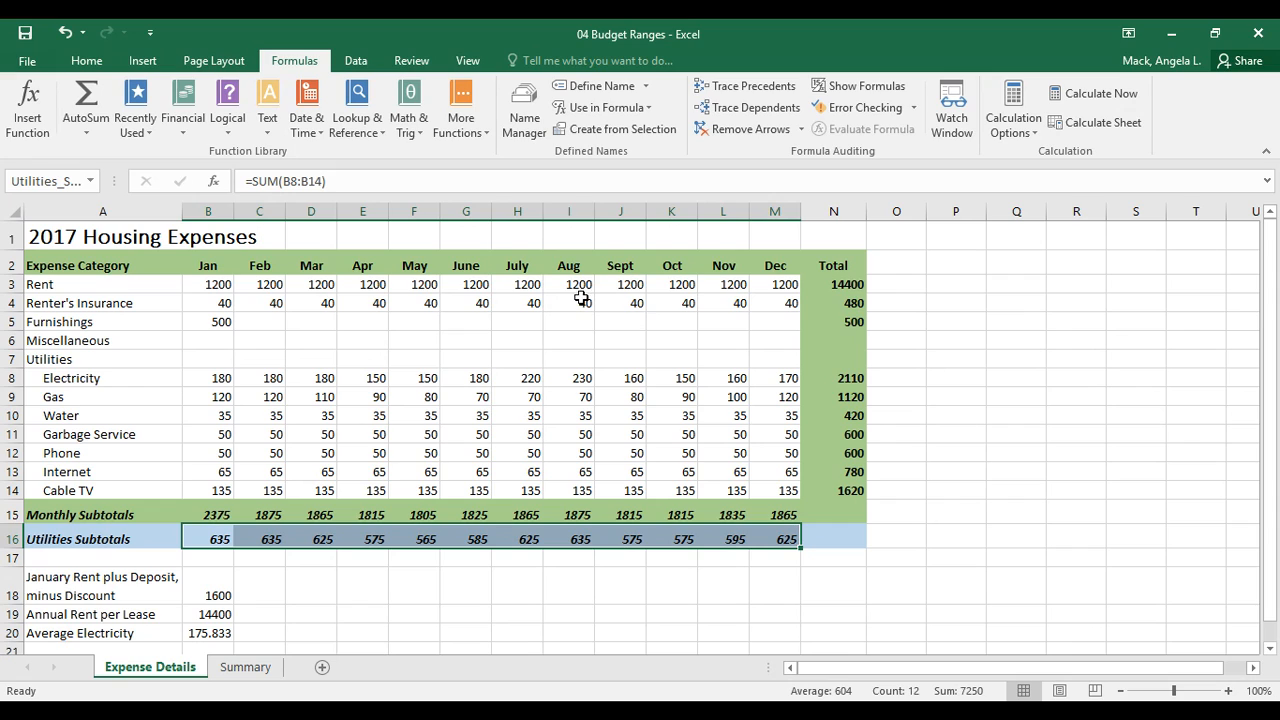
- Check the Name Box list of defined names, then close it
left_click(95, 184)
left_click(95, 184)
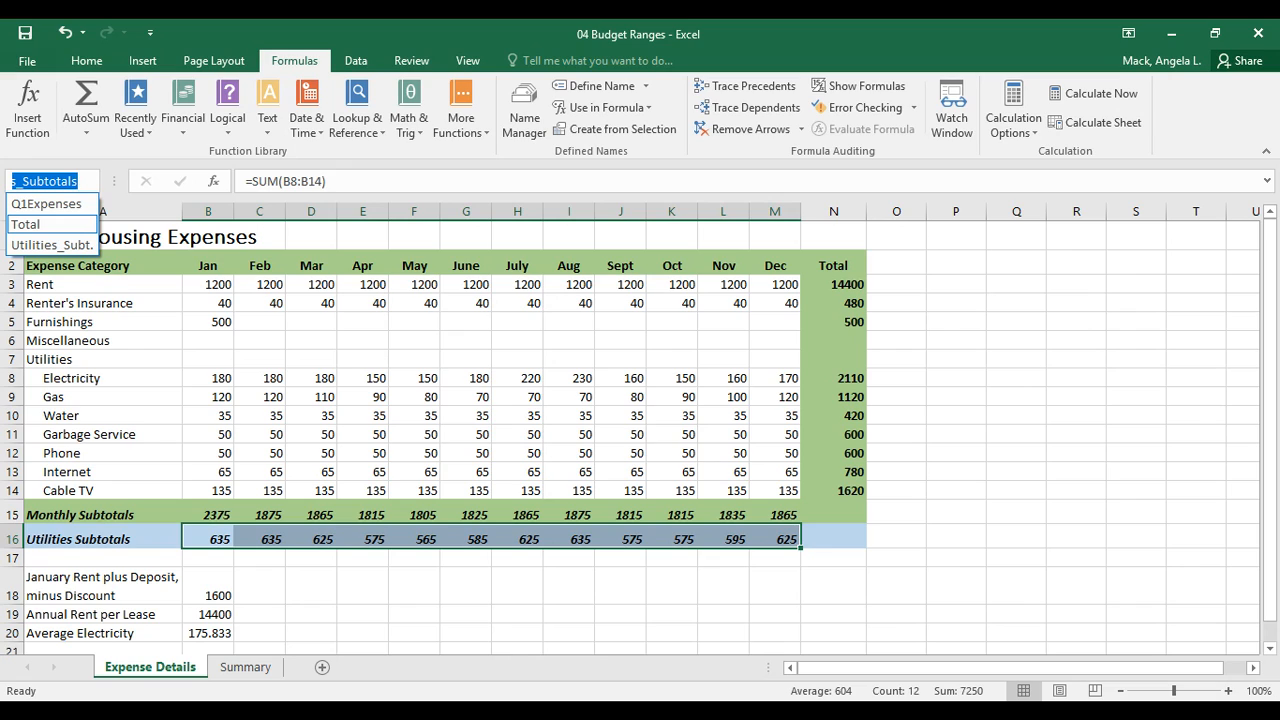
left_click(75, 183)
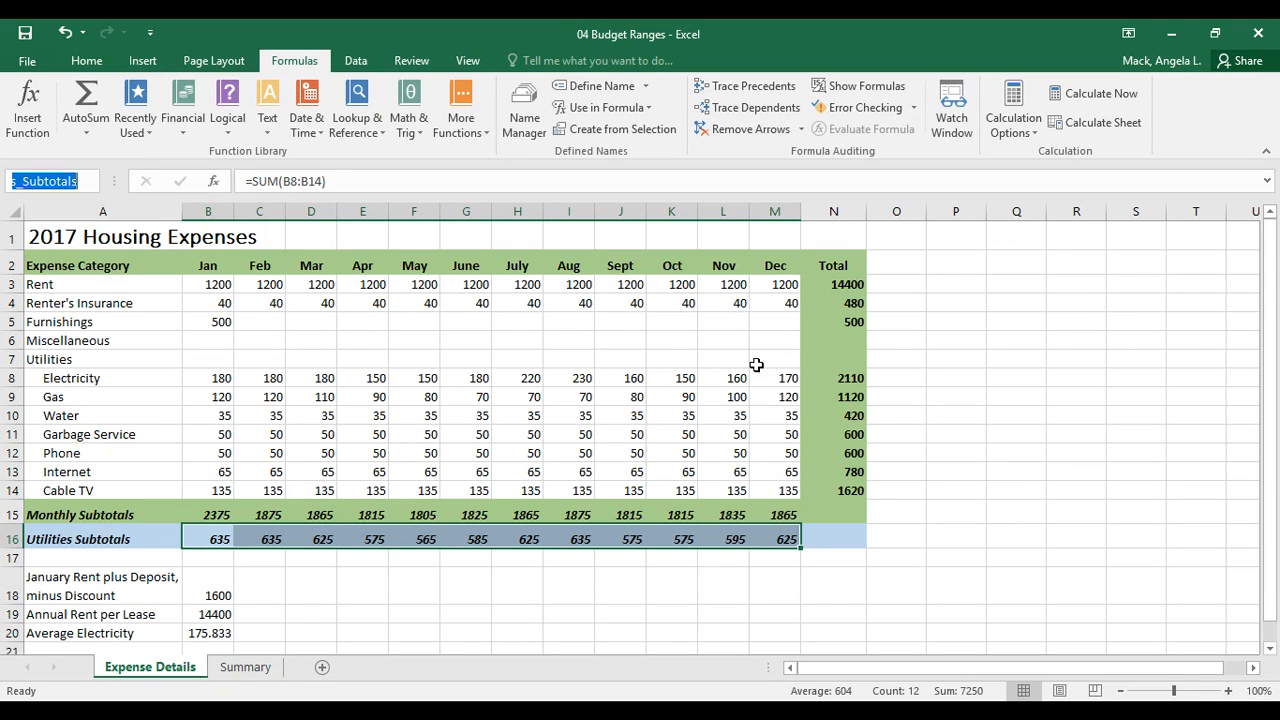
- Create the name Total for column N's yearly totals from its top-row header
left_click(835, 284)
left_click_drag(835, 284, 850, 492)
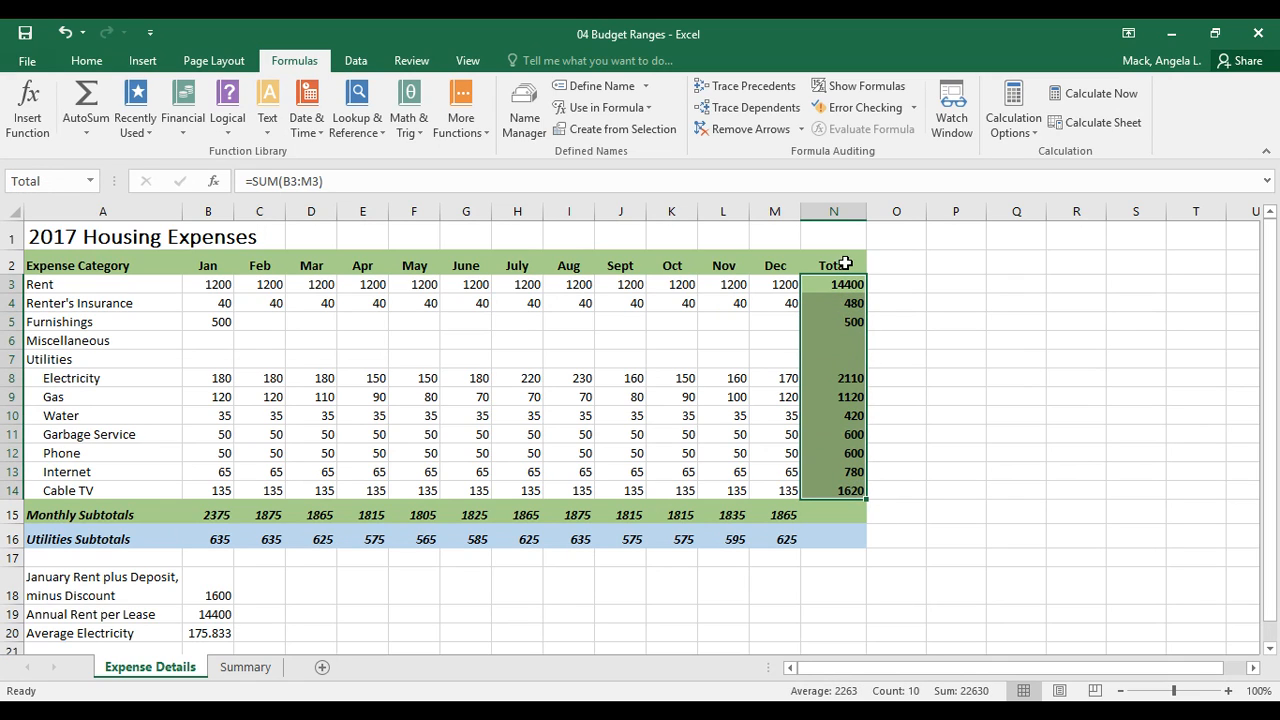
left_click_drag(842, 263, 848, 487)
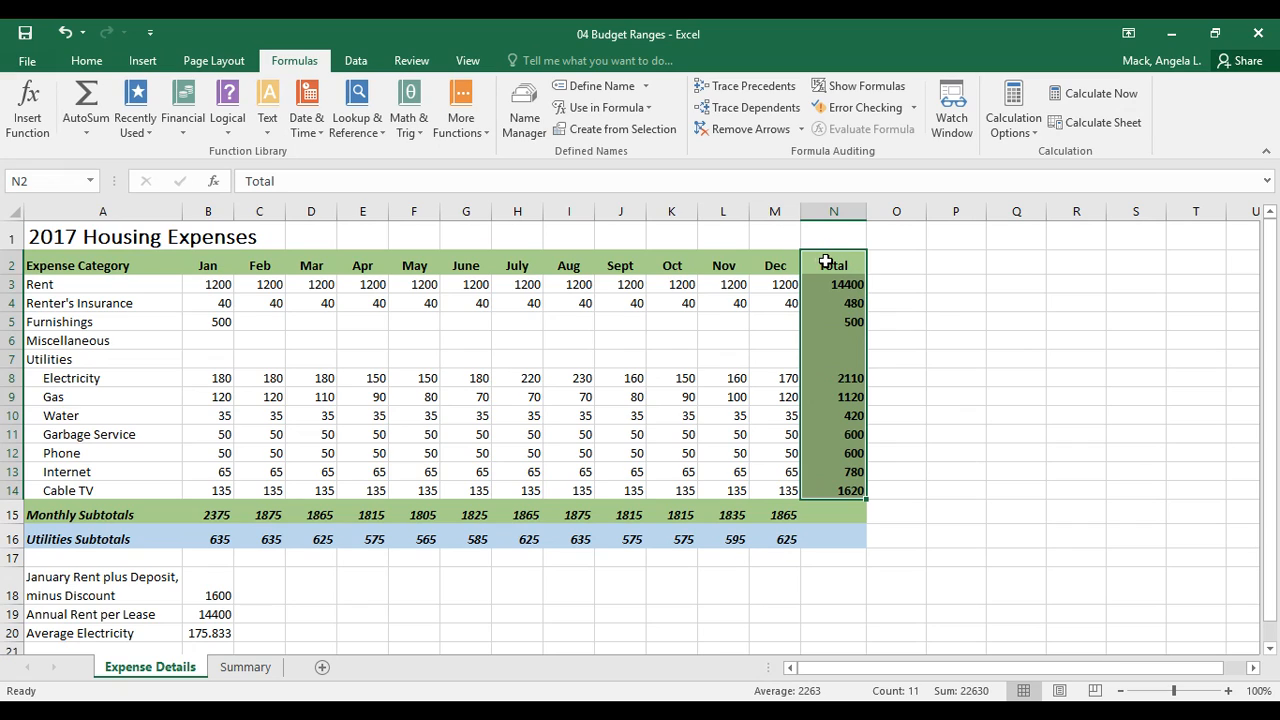
left_click(636, 132)
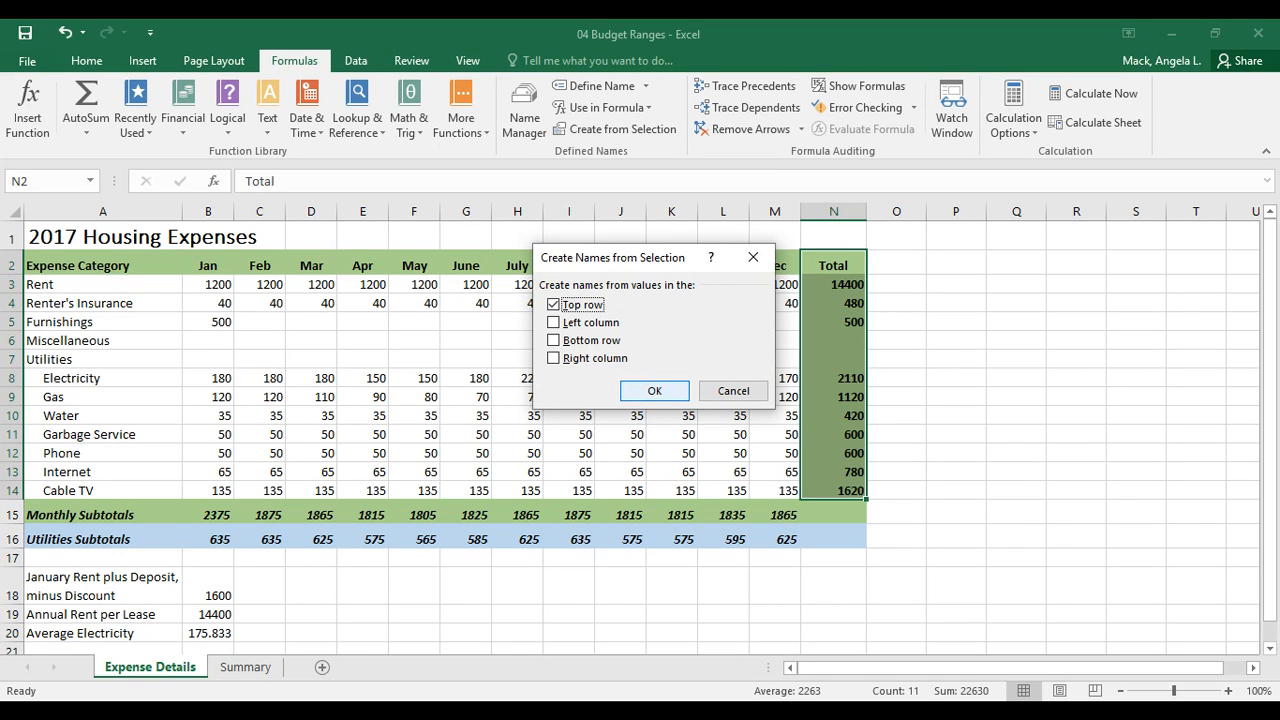
left_click(657, 391)
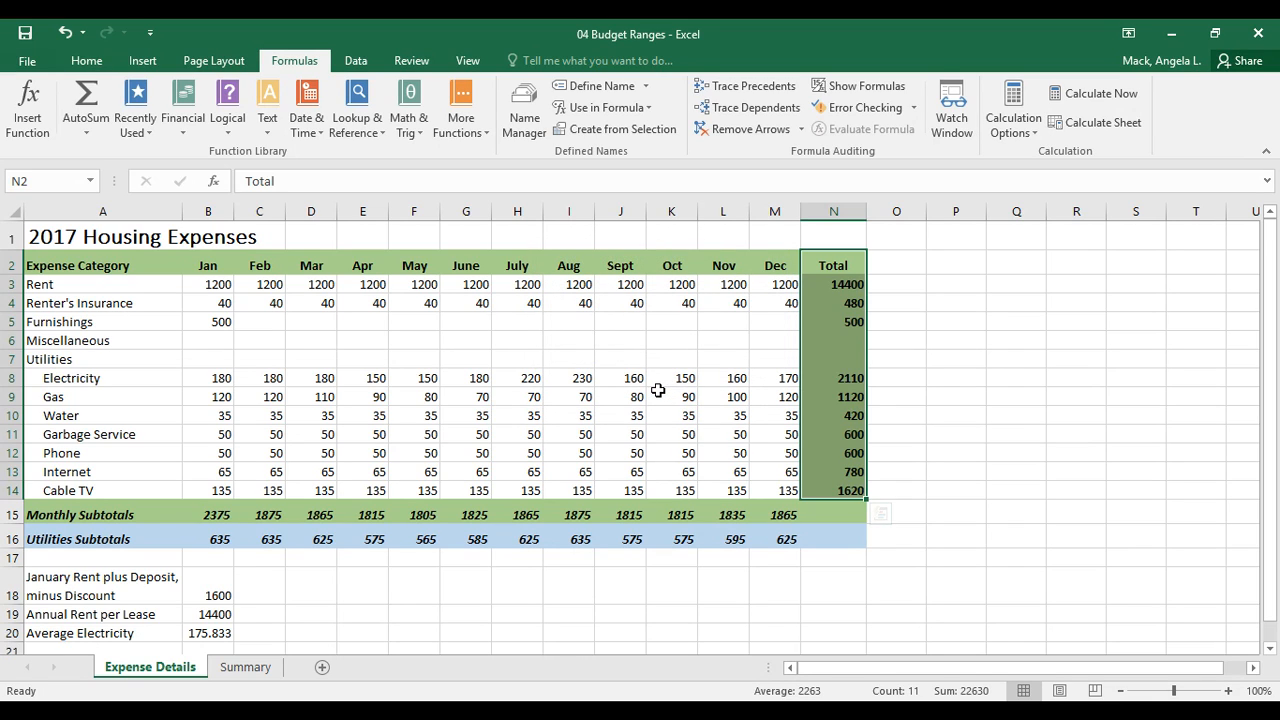
- Review the Name Box list showing Q1Expenses, Total and Utilities_Subtotals, then dismiss it
left_click(90, 184)
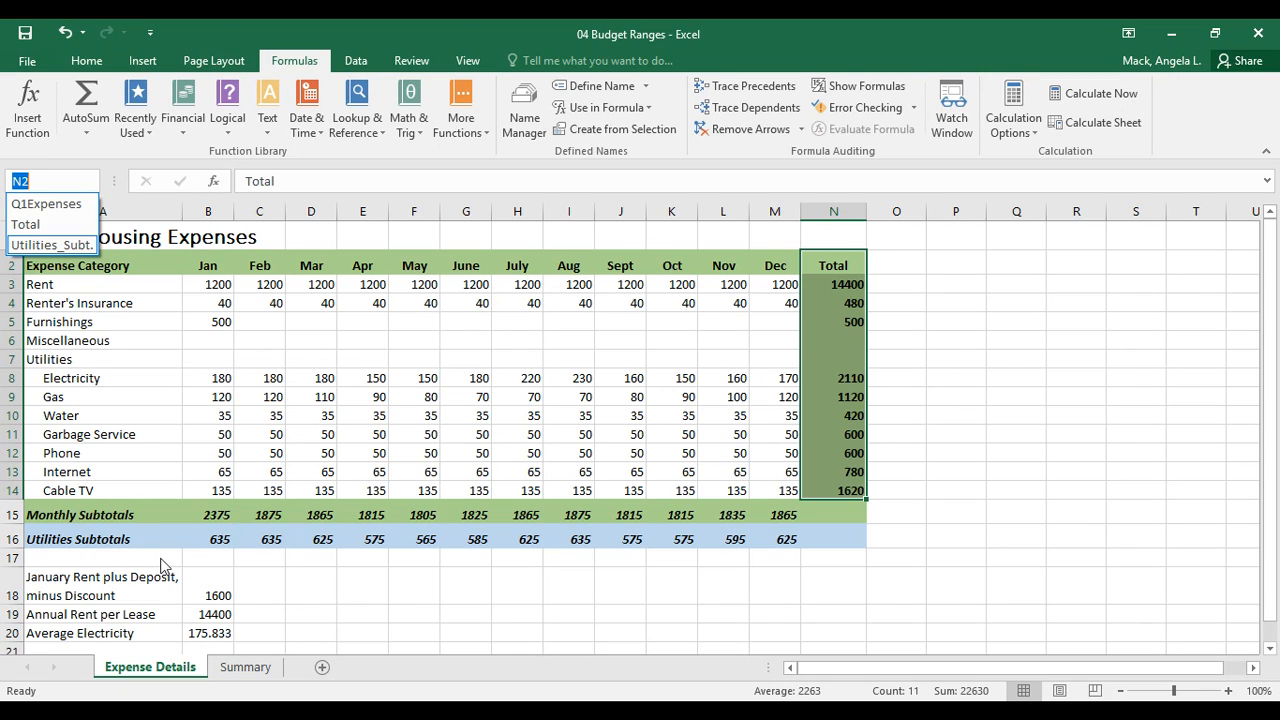
left_click(290, 574)
scroll(282, 590, "down", 2)
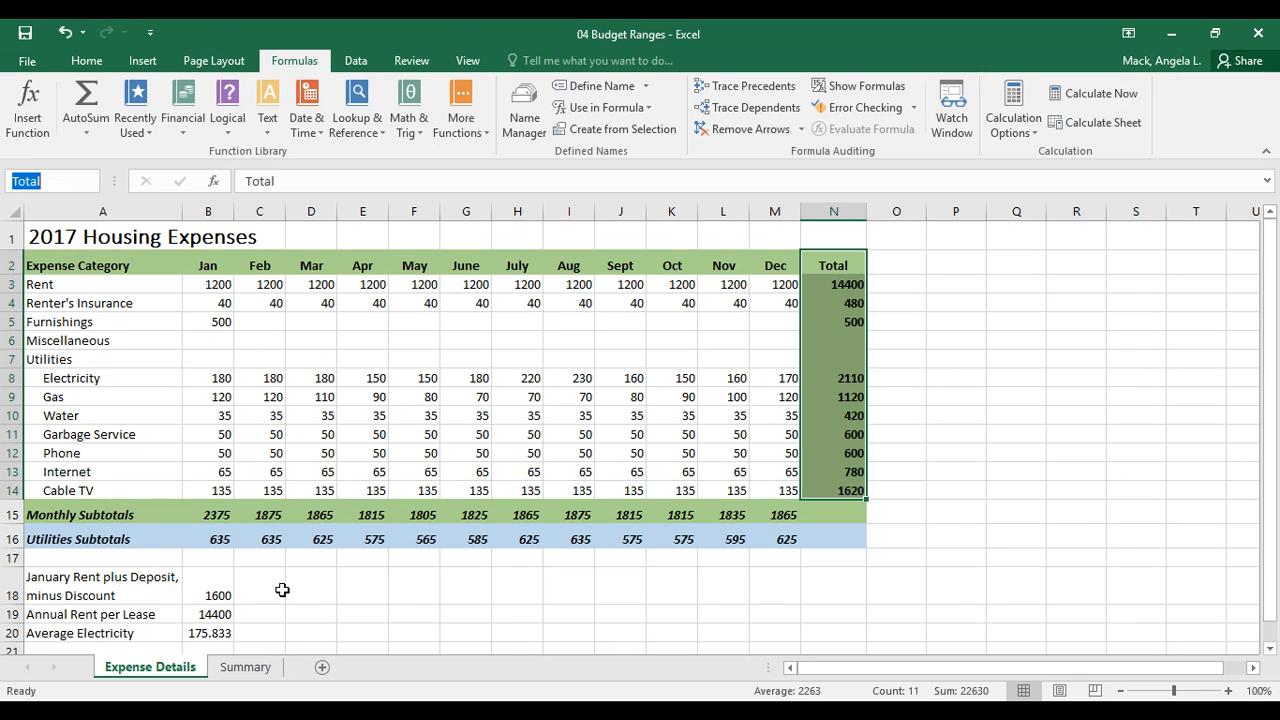
key("Escape")
scroll(200, 607, "down", 2)
- Label A21 'First Quarter Expenses' and enter =sum(Q1Expenses) in B21, giving 6115
left_click(59, 525)
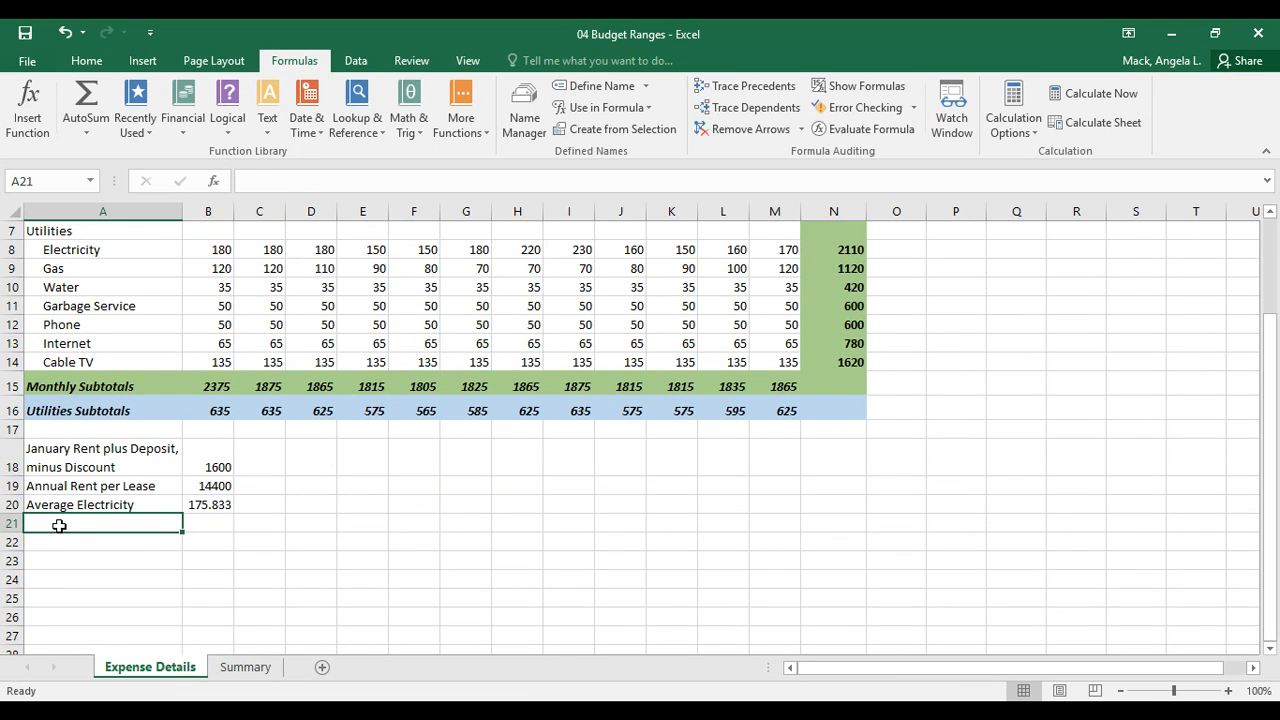
type("First Qua")
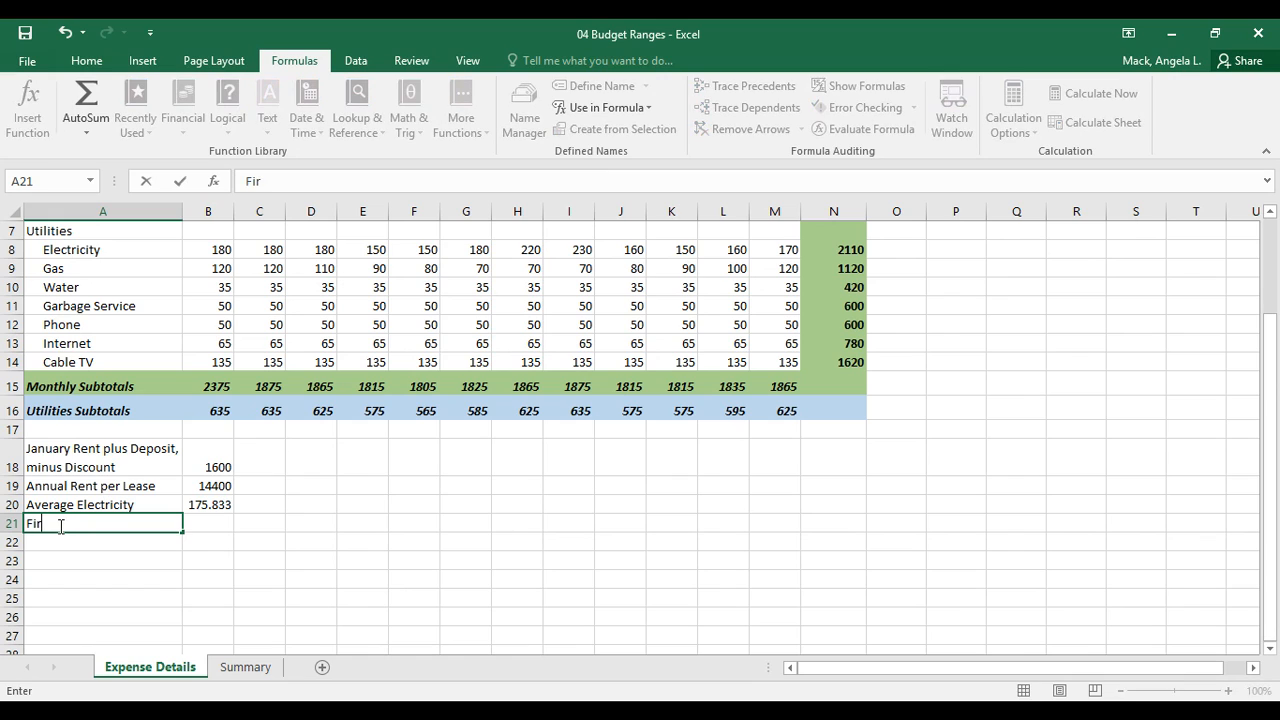
type("er Expenses")
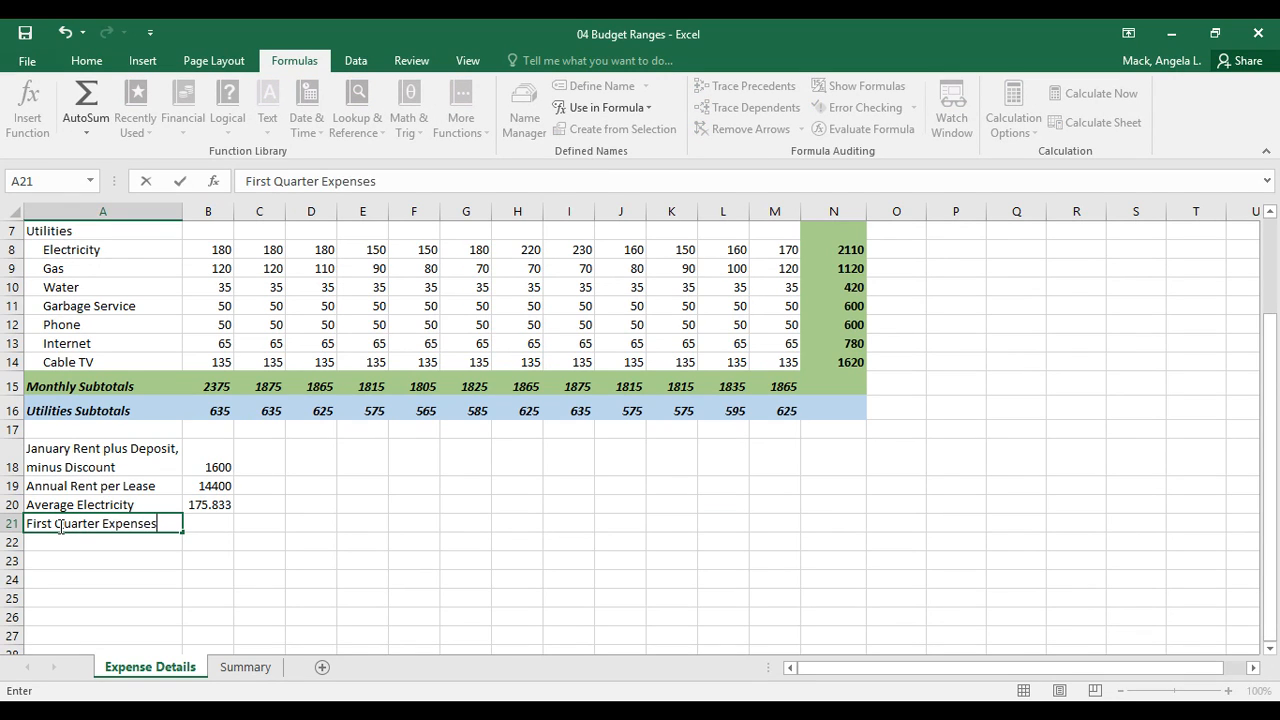
key("Tab")
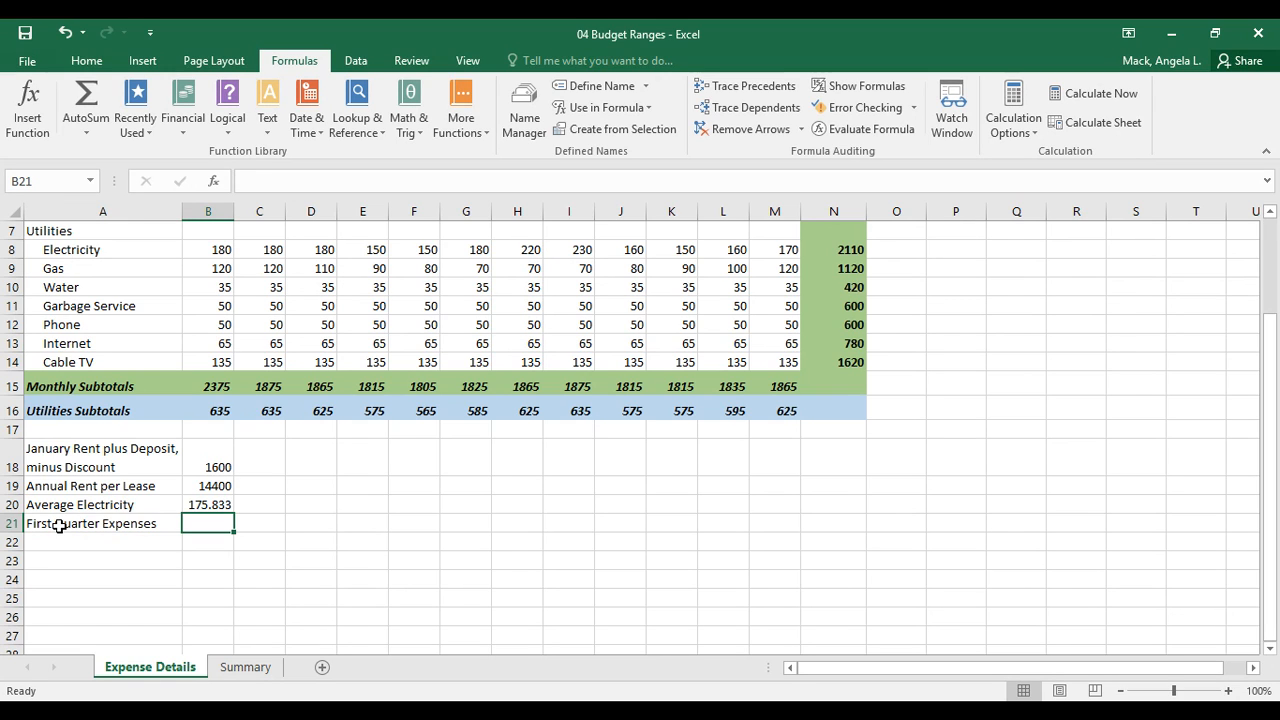
type("=")
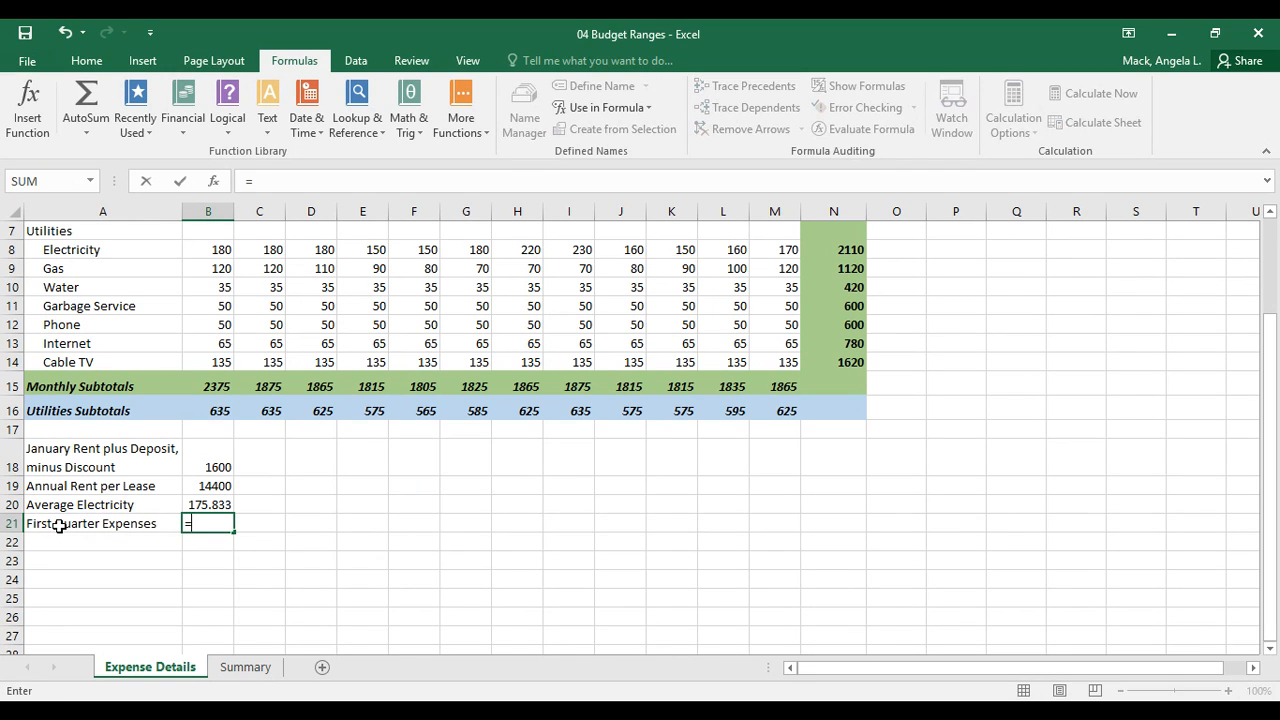
type("sum(")
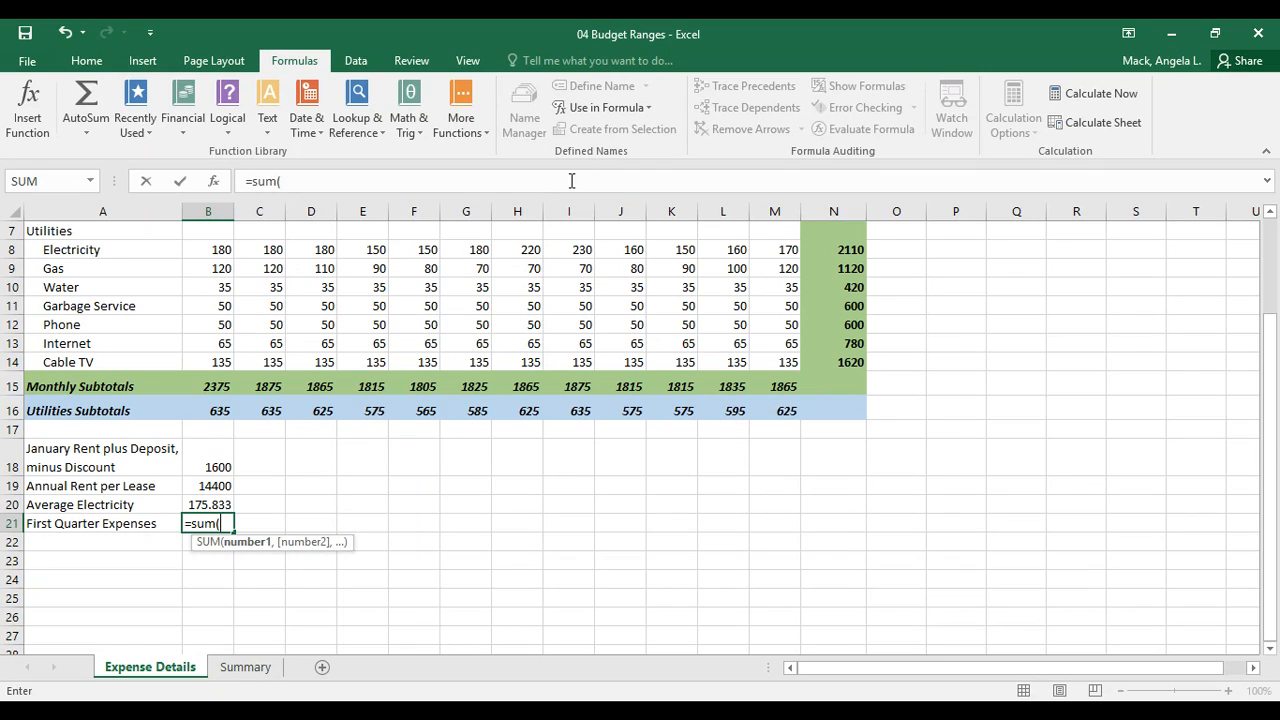
left_click(649, 108)
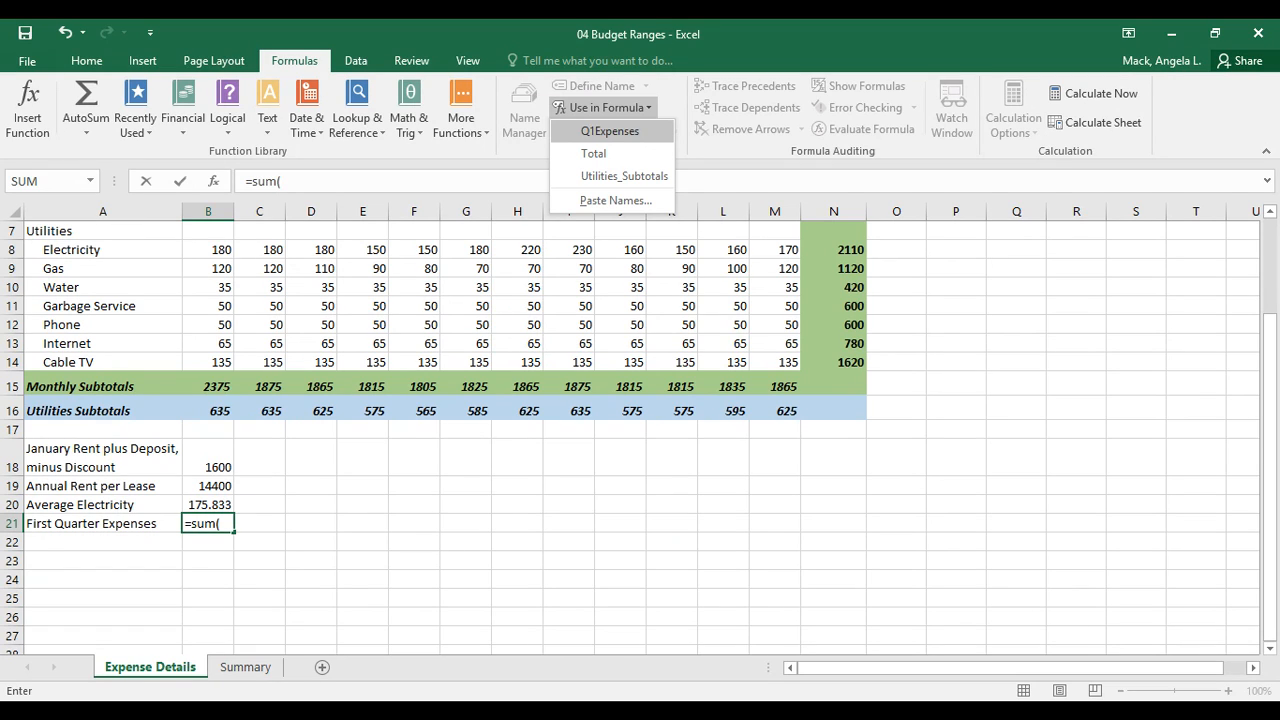
left_click(610, 131)
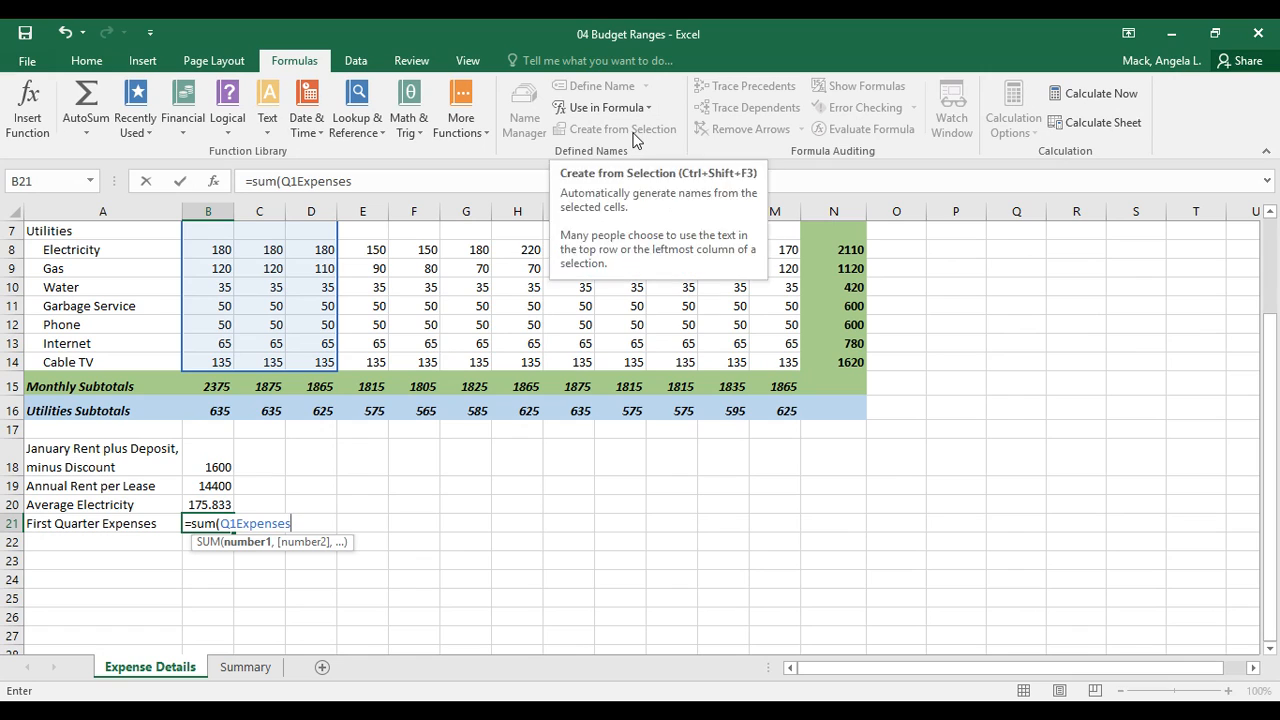
type(")")
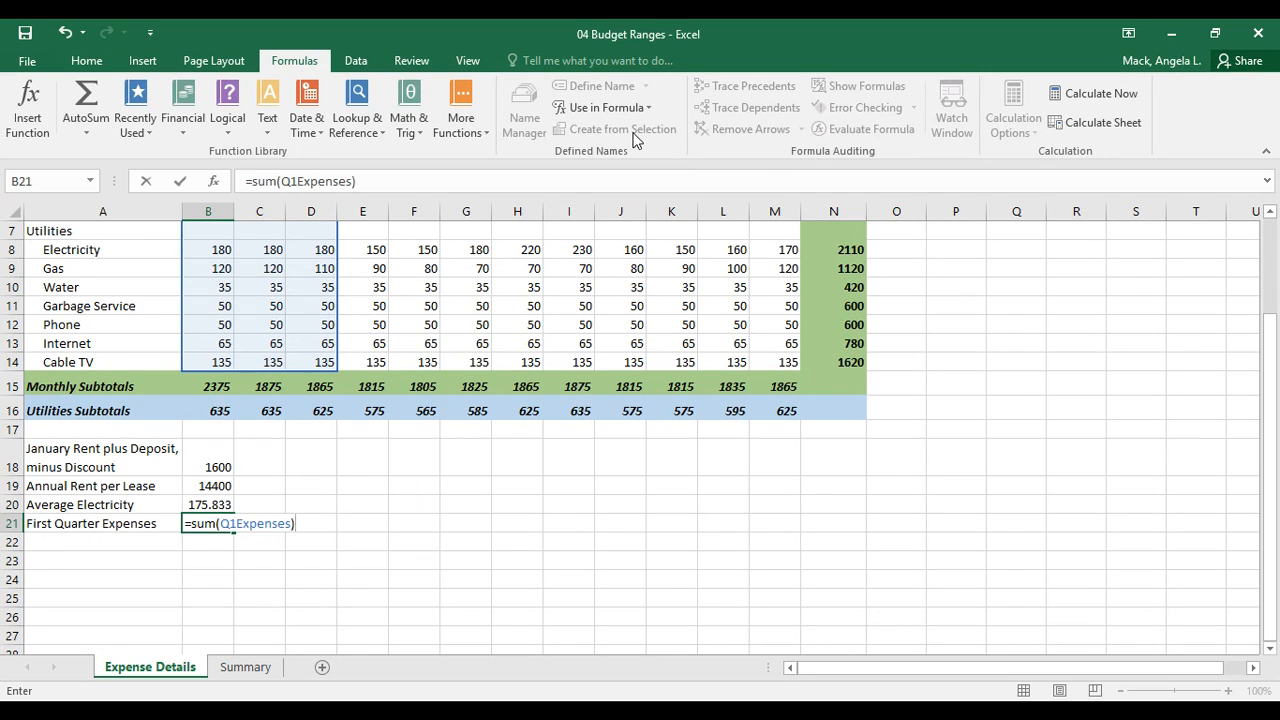
key("Return")
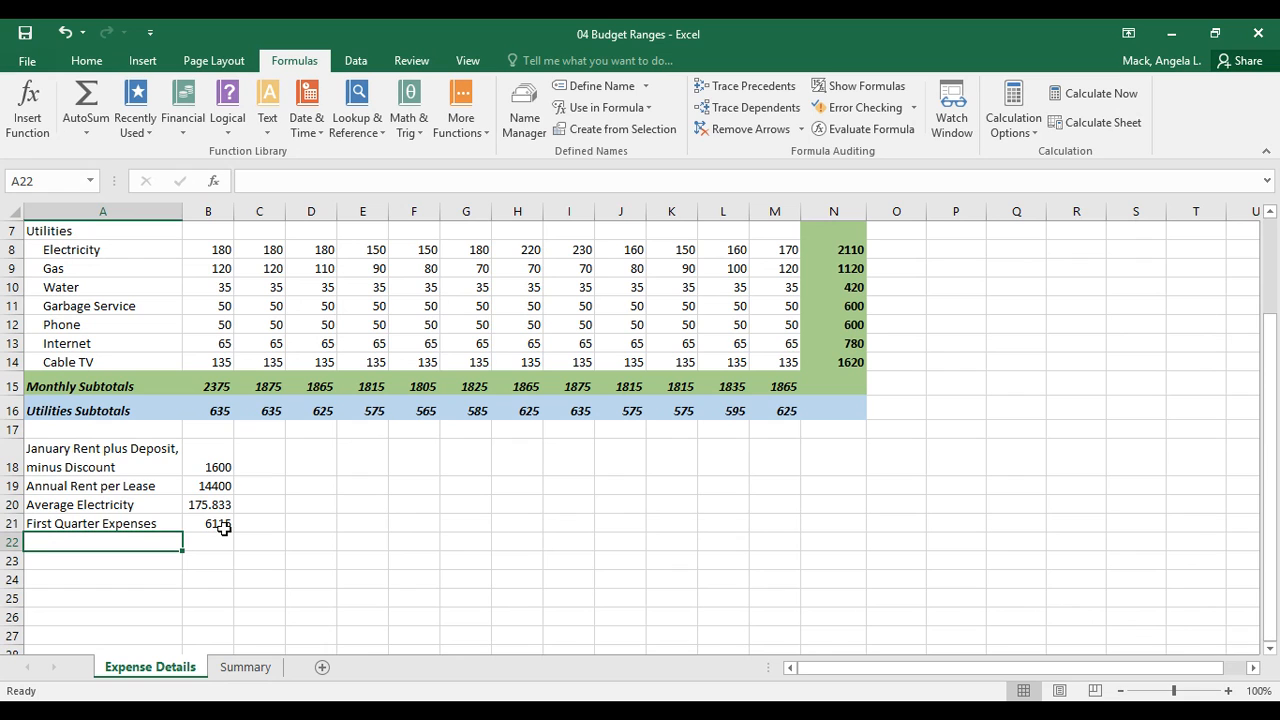
- Start Save As and open the class Excel folder on OneDrive
left_click(30, 62)
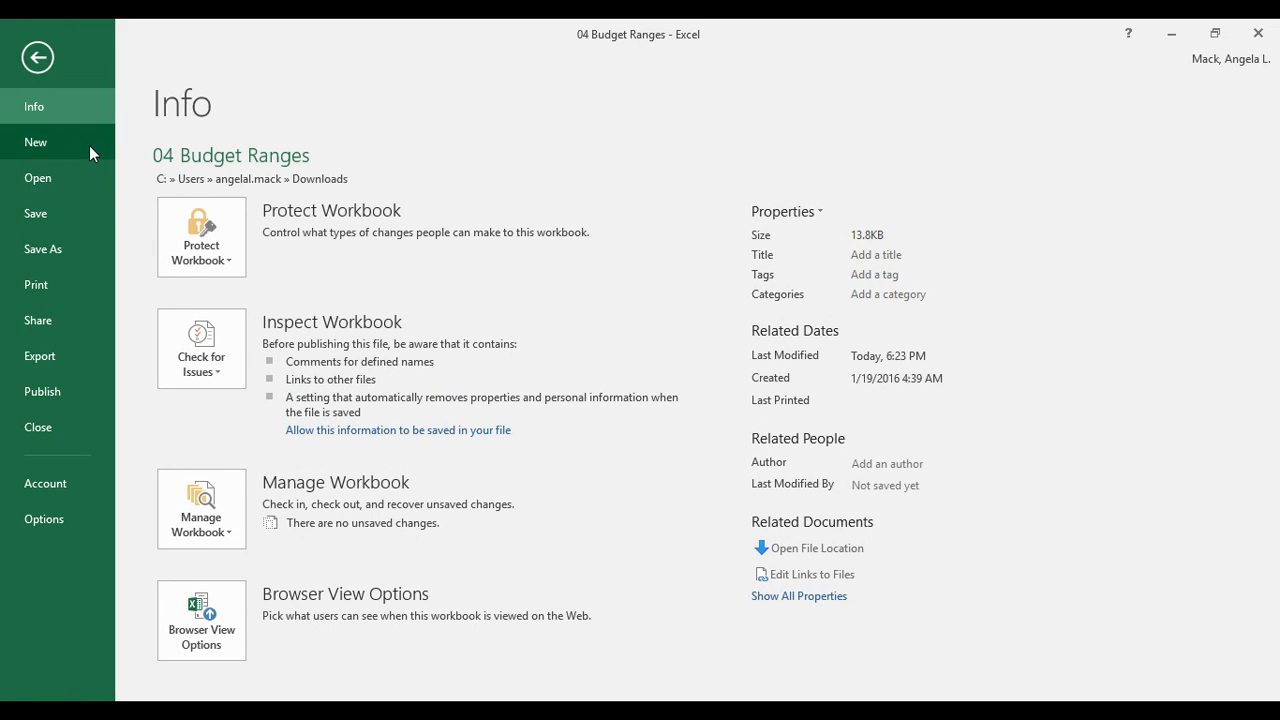
left_click(55, 249)
left_click(346, 170)
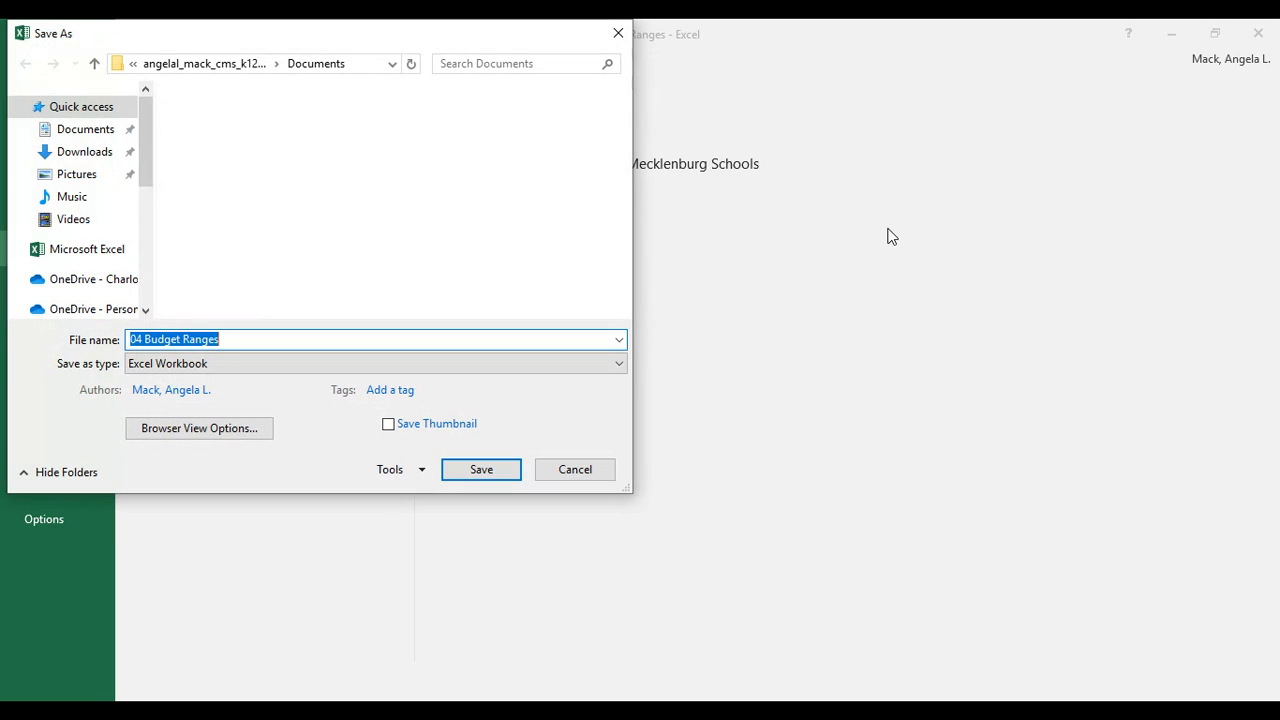
left_click_drag(624, 167, 624, 205)
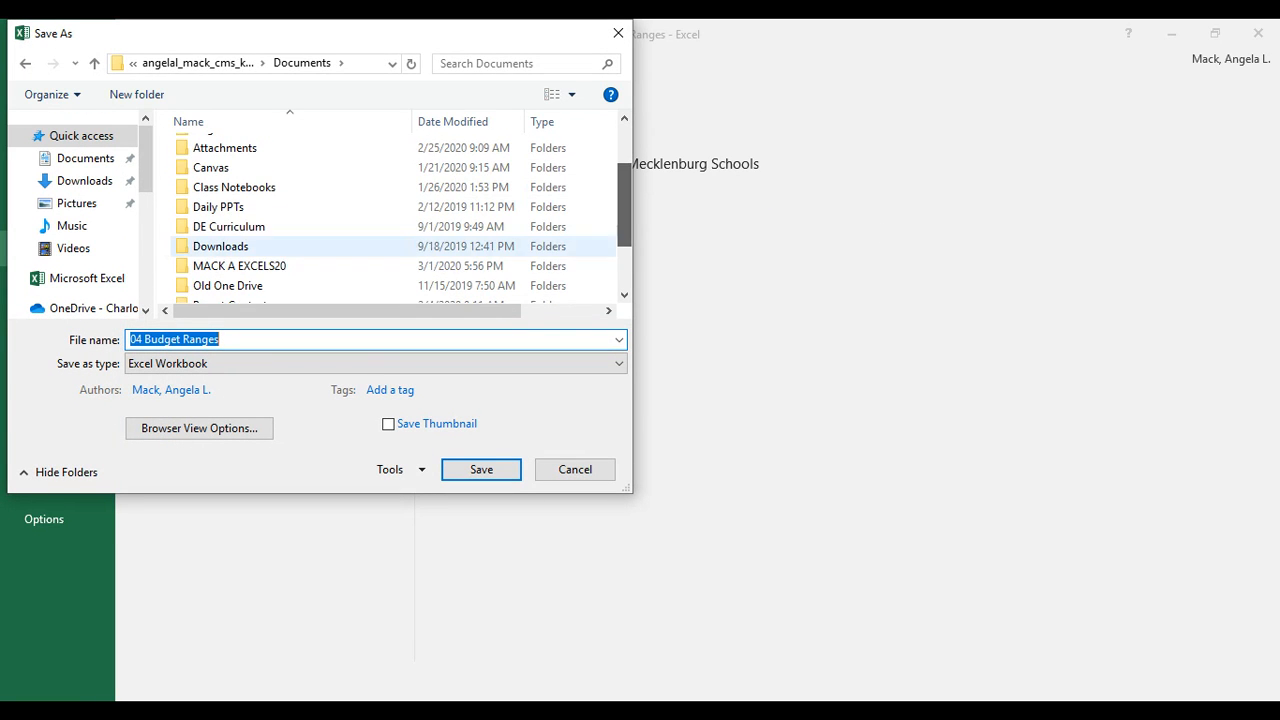
left_click(240, 266)
key("Return")
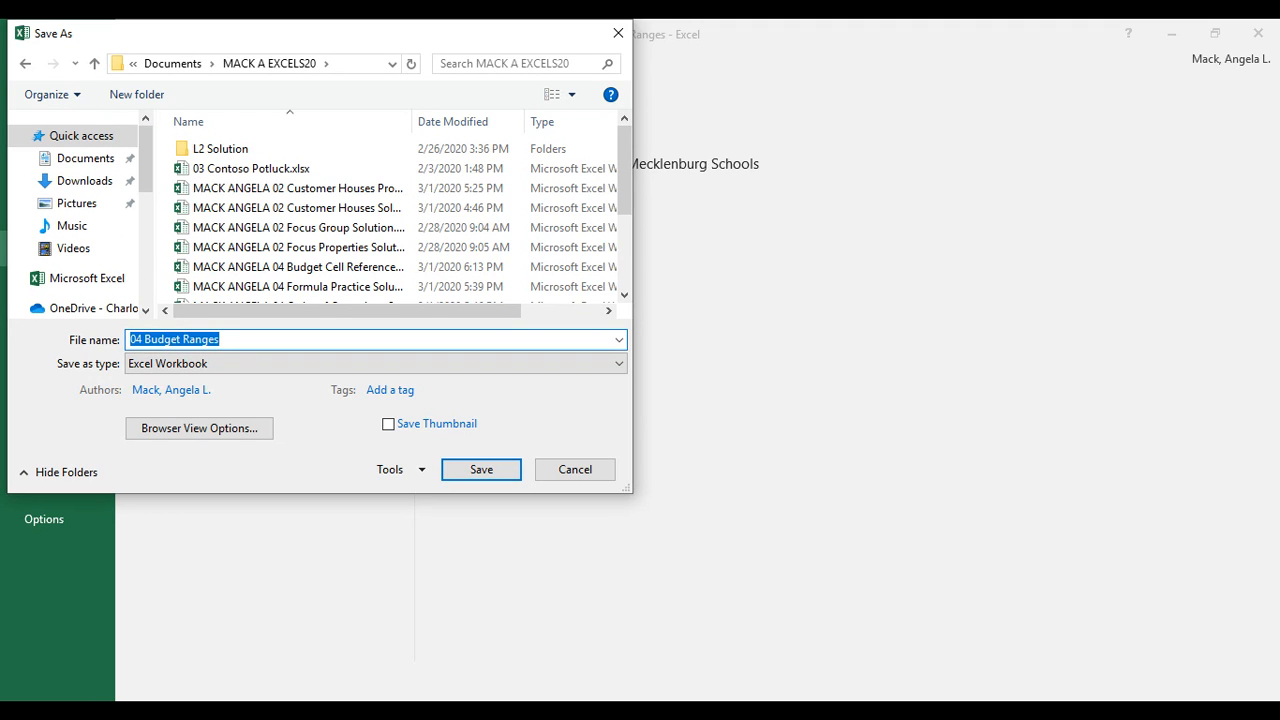
- Save the workbook with the student's name prefixed and 'Solution' appended to '04 Budget Ranges'
left_click(131, 340)
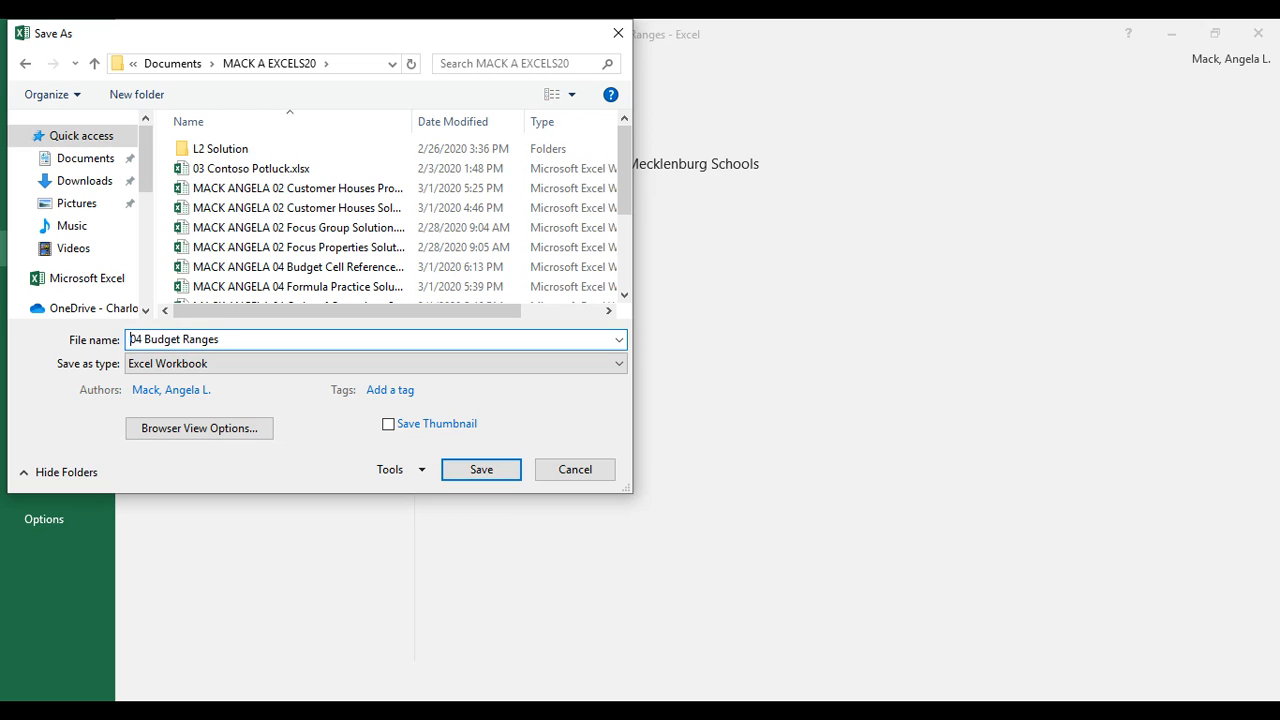
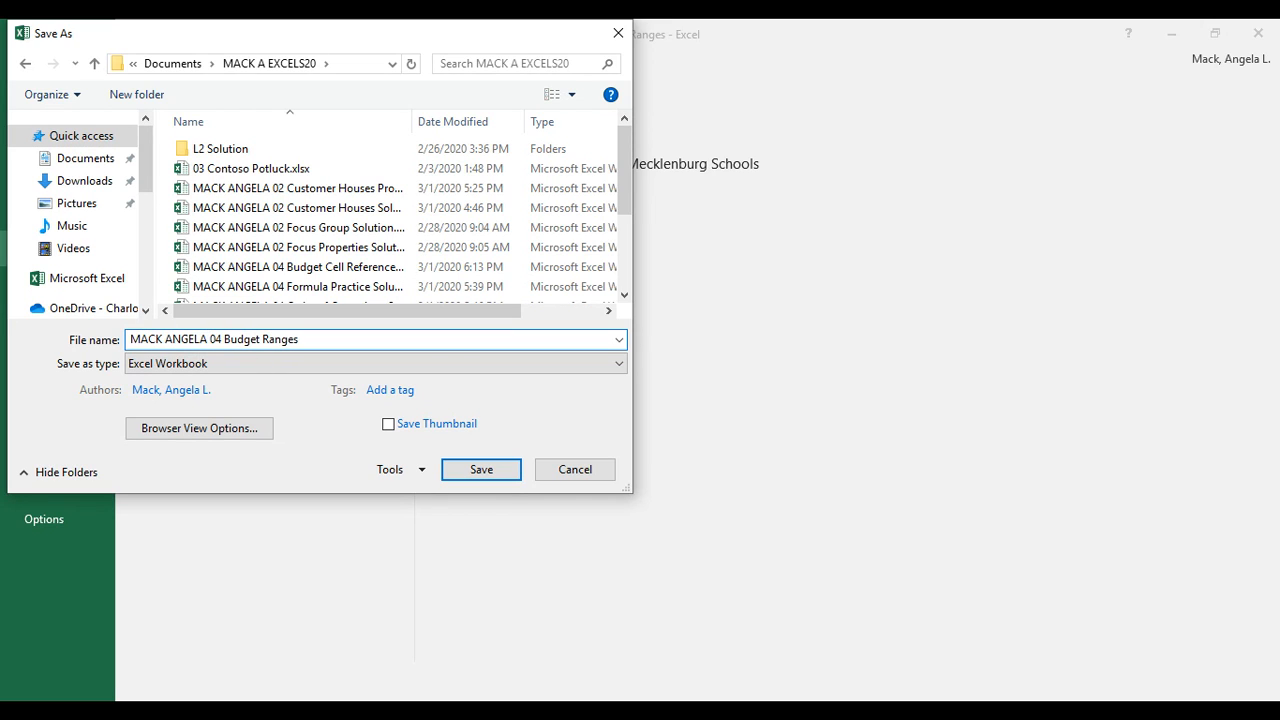
type("Solution")
left_click(481, 469)
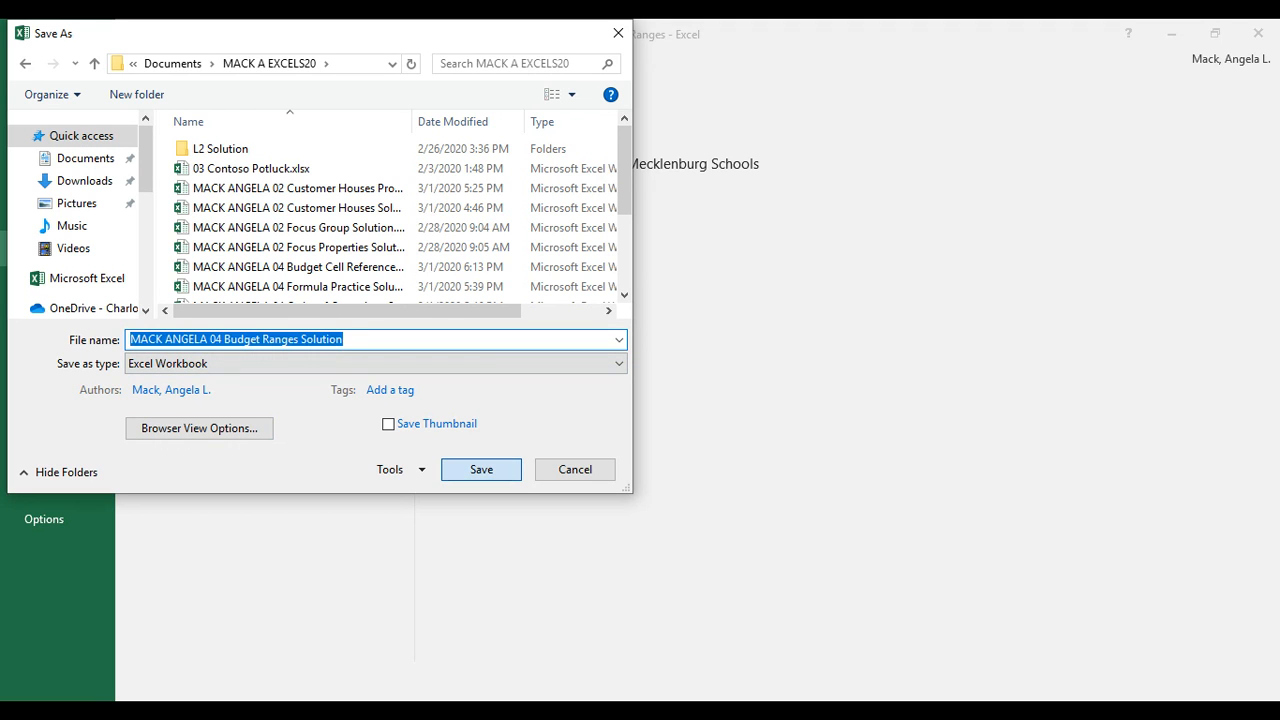